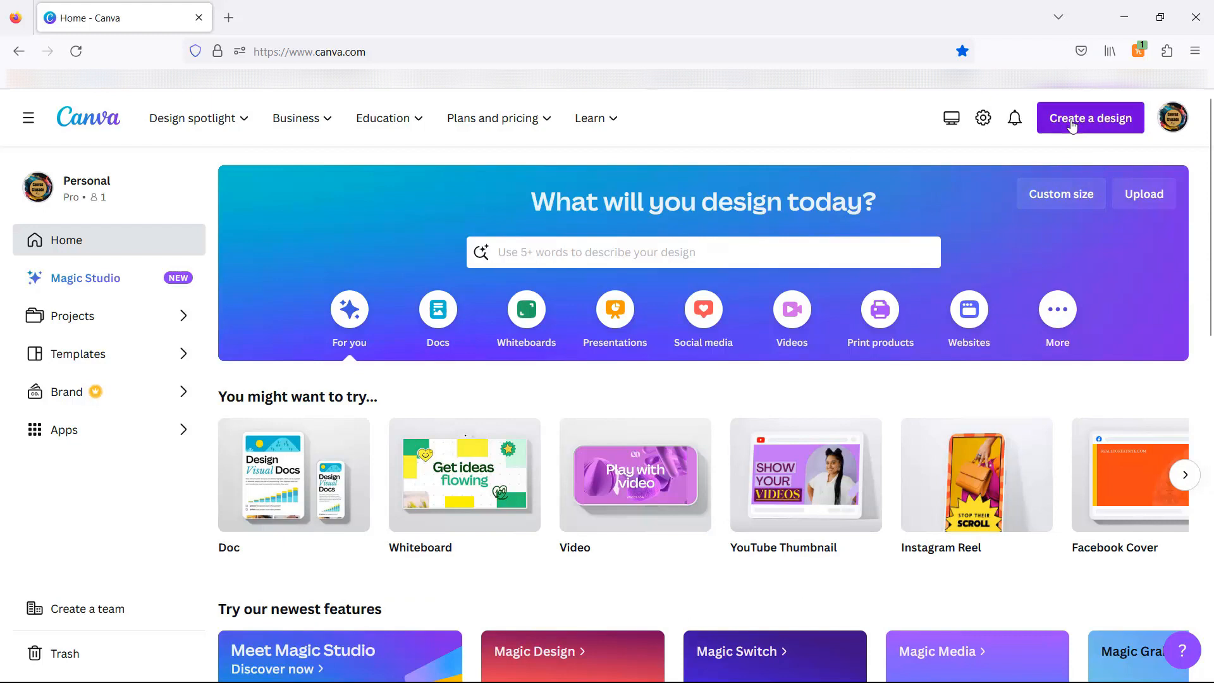
Step: Create a new video design and open the Magic Media app in it
left_click(1071, 122)
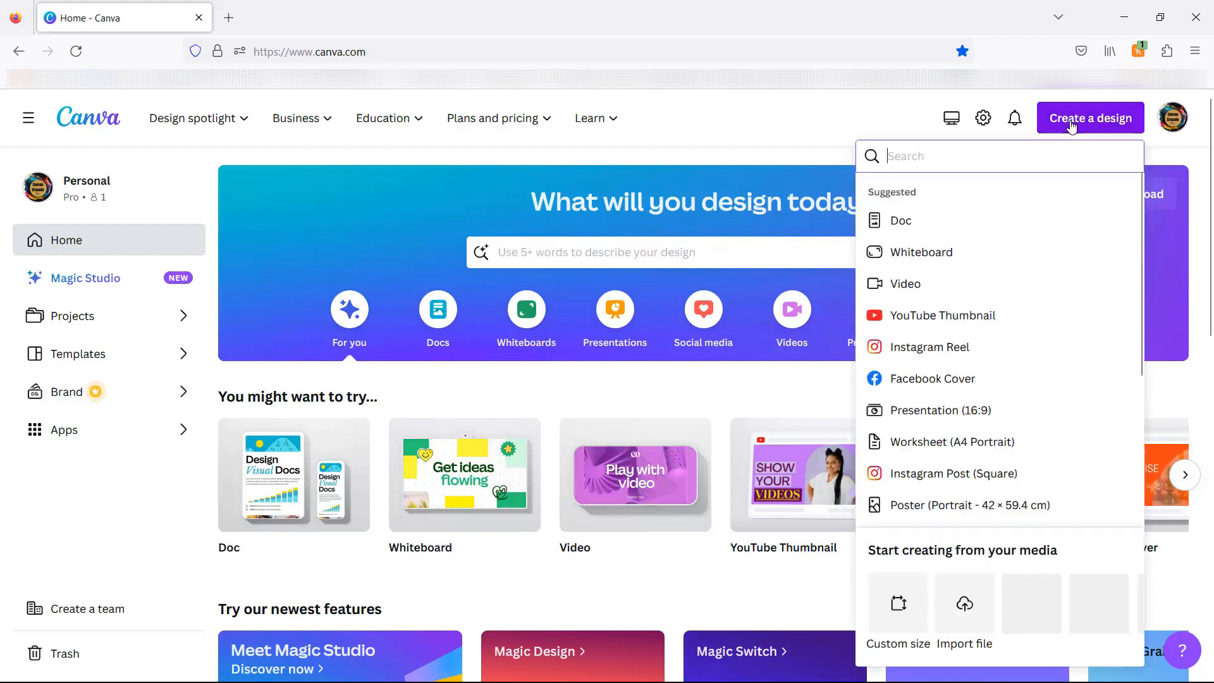
left_click(924, 286)
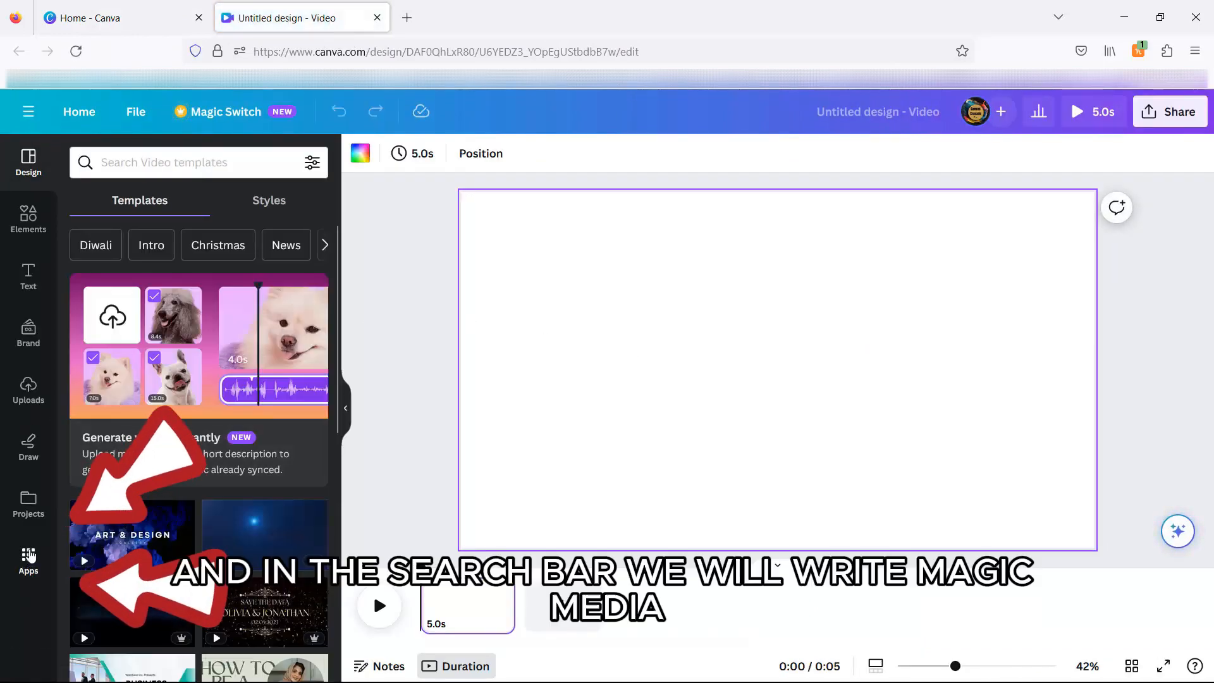
left_click(28, 557)
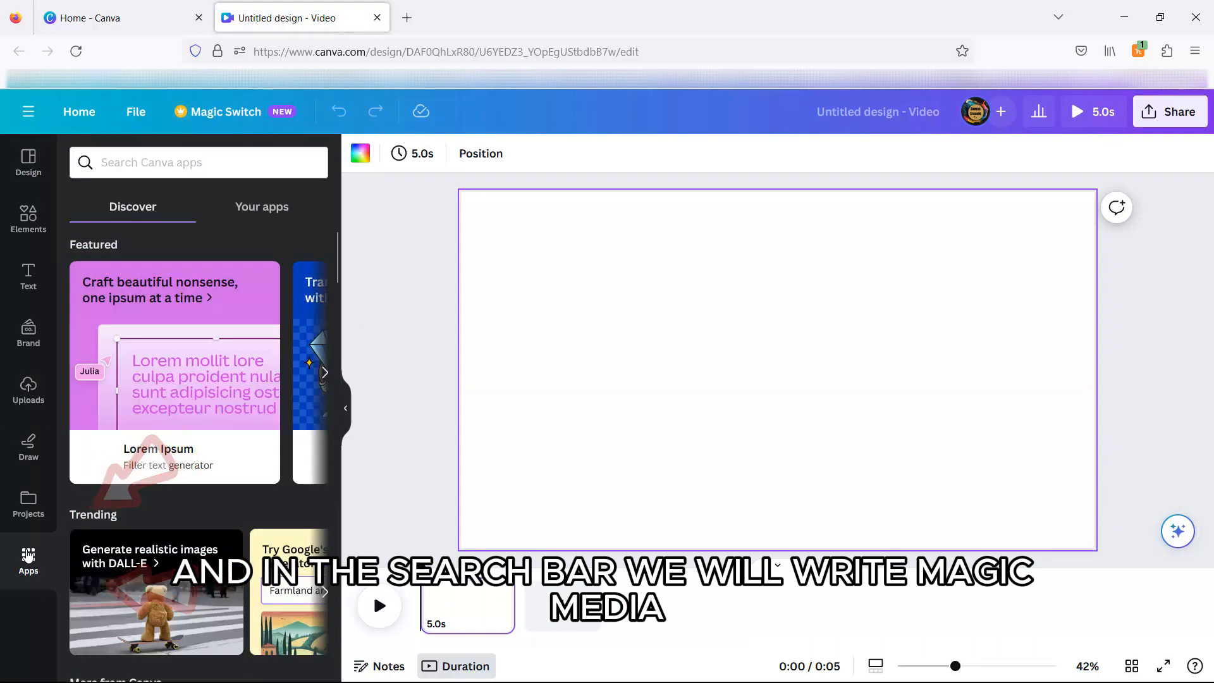
left_click(128, 165)
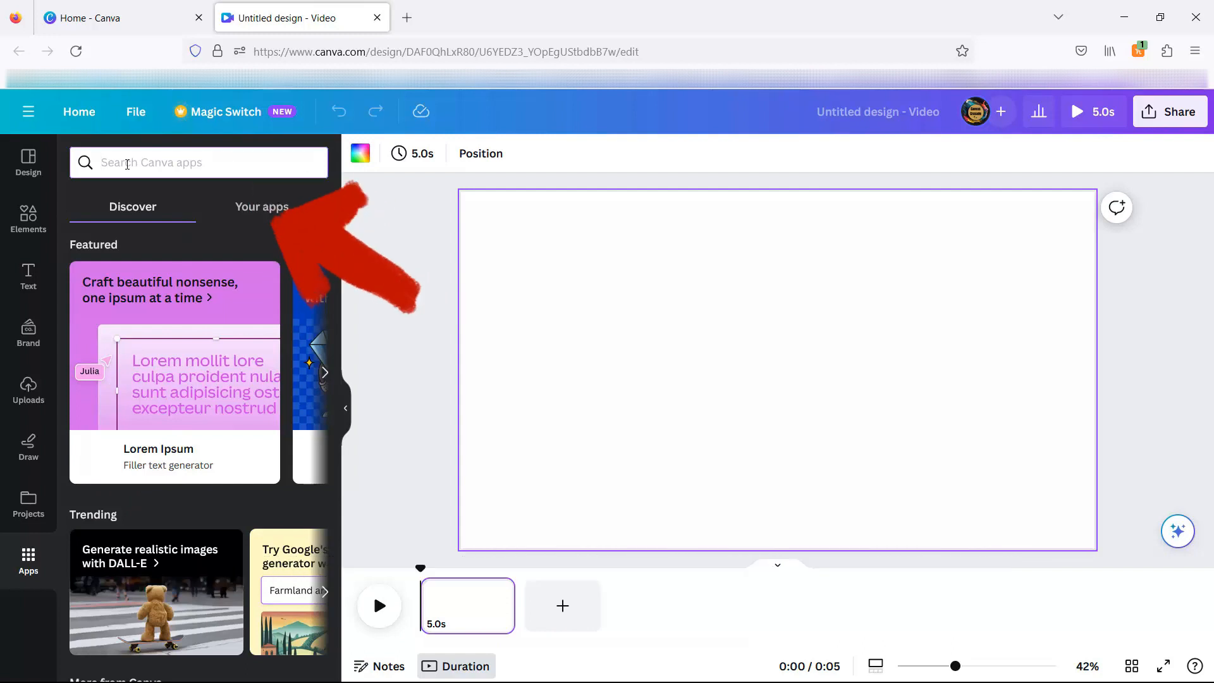
type("magic")
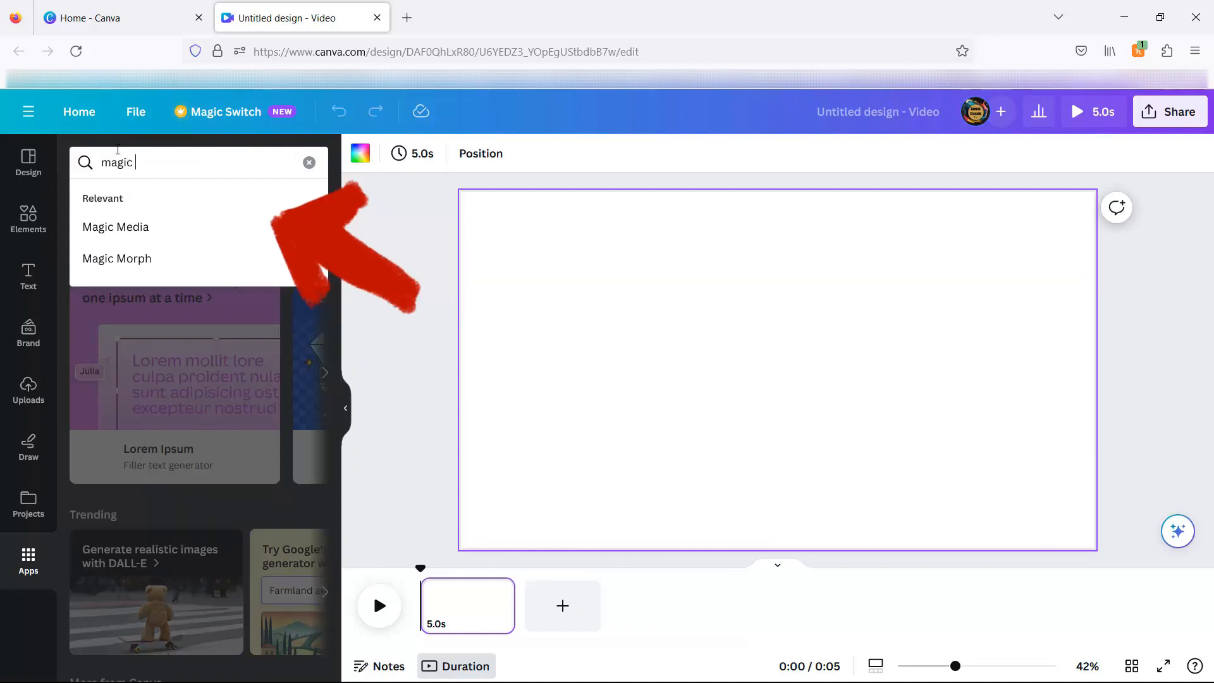
left_click(114, 226)
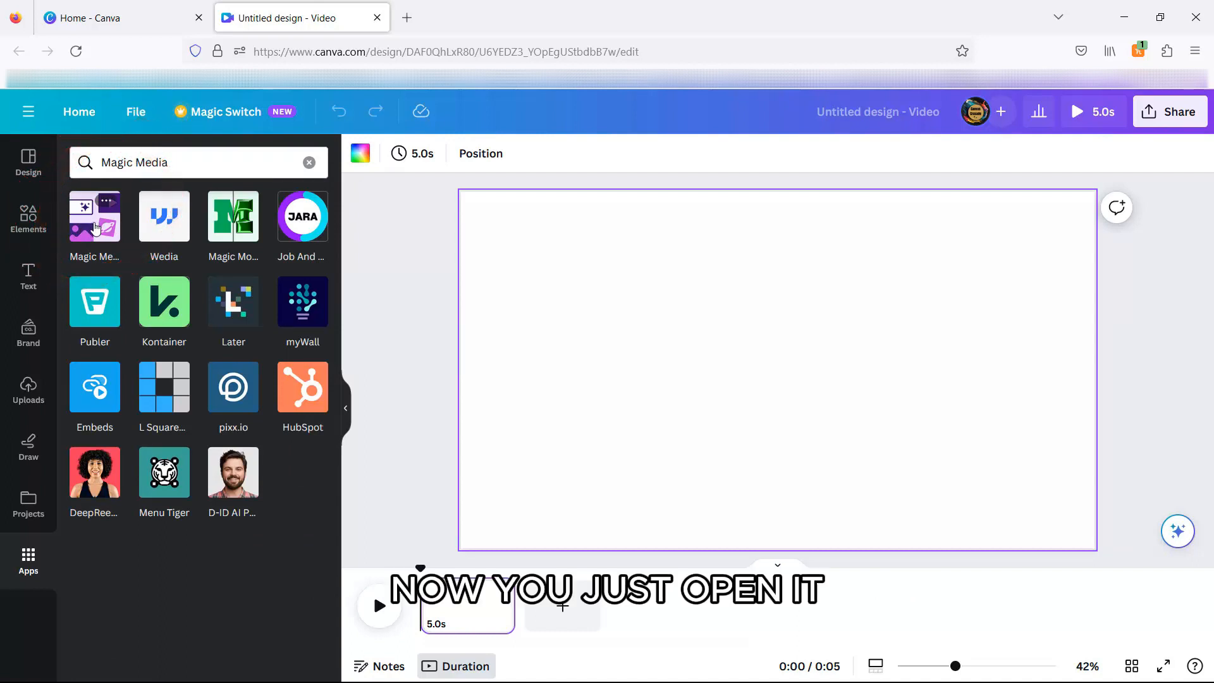
left_click(95, 229)
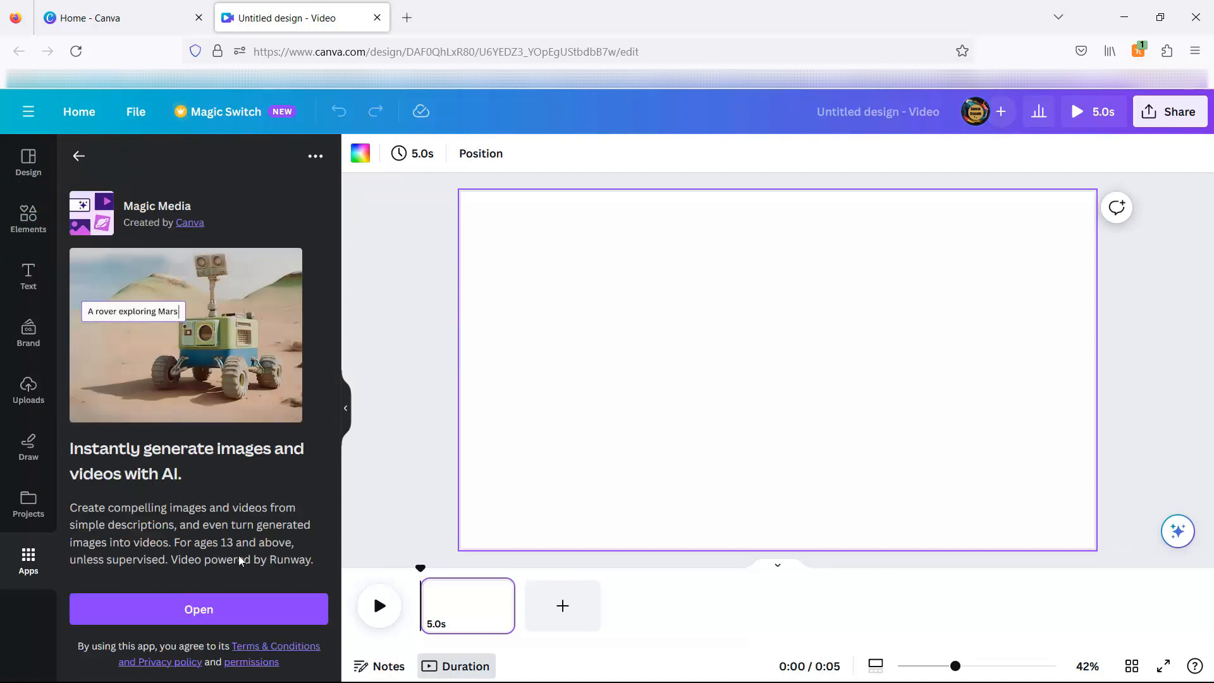
left_click(202, 611)
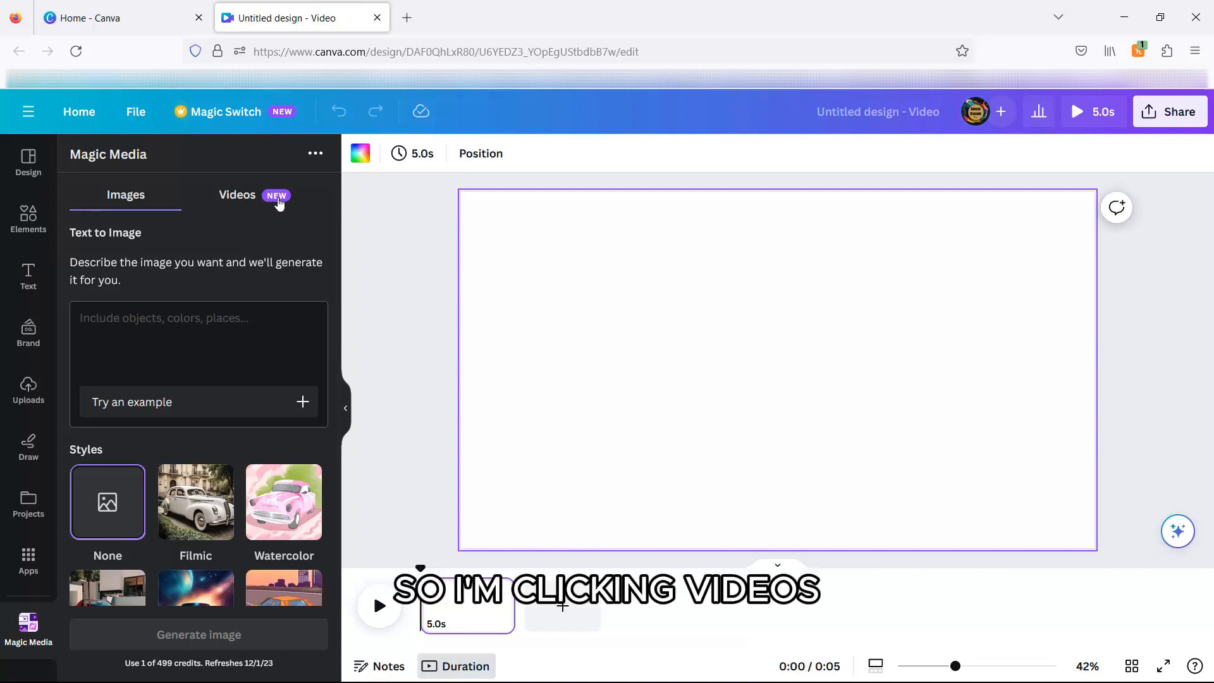
Step: Generate a video from the prompt "A video showing very clear water hitting a beach with white sand. The video should look very good and use natural light."
left_click(239, 196)
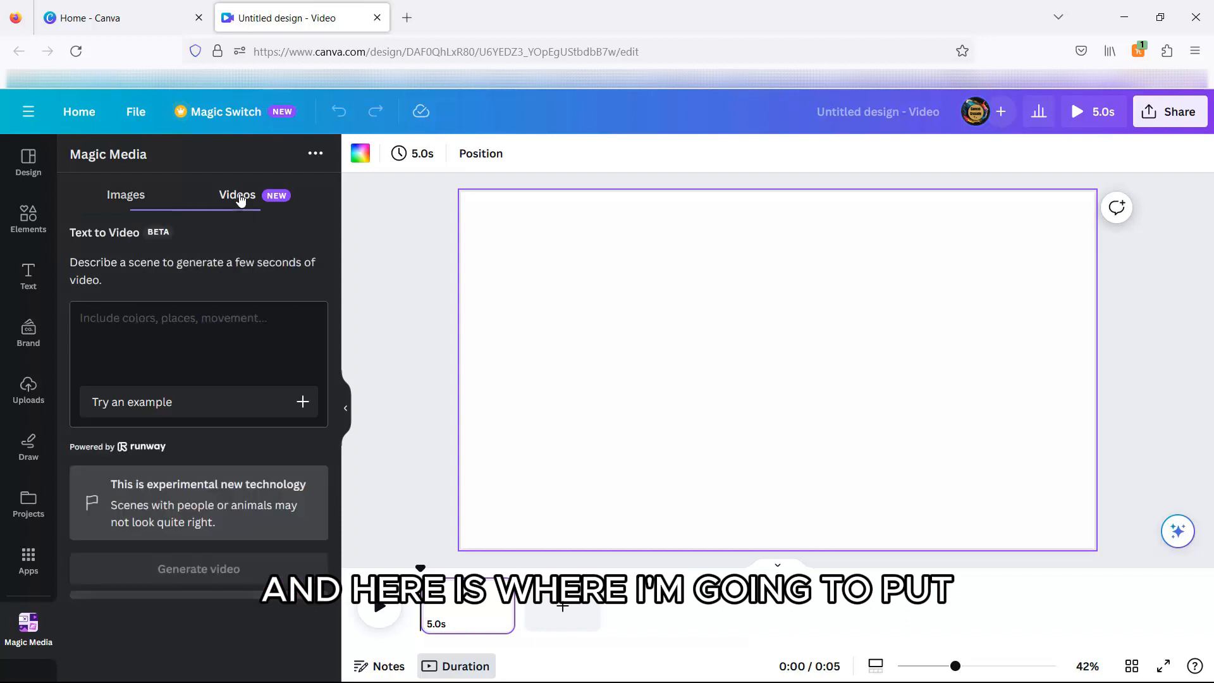
left_click(130, 322)
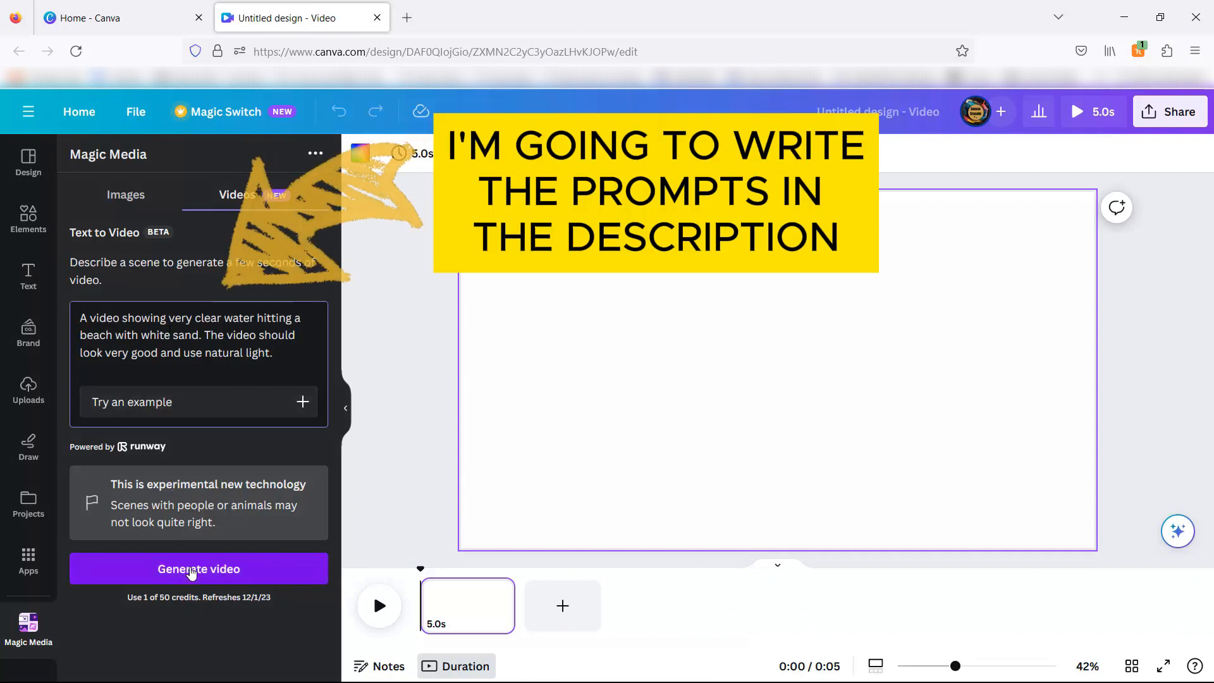
left_click(192, 571)
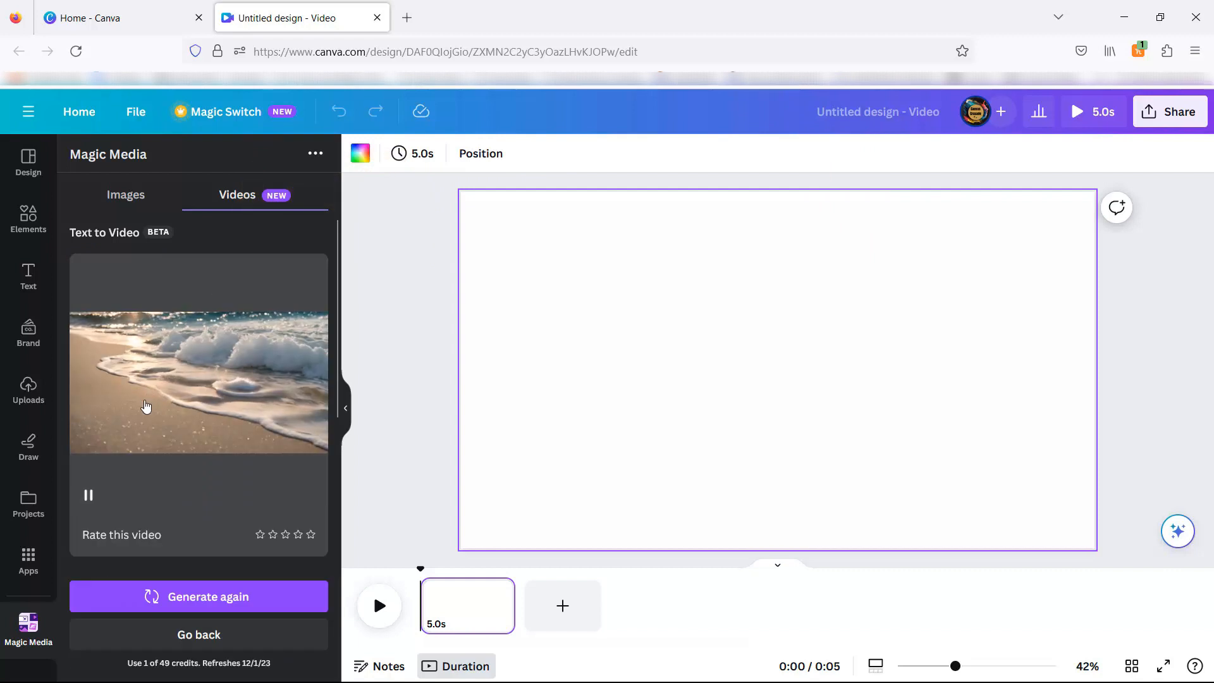
Step: Place the generated beach video on the first page as its background and play the preview
left_click_drag(146, 399, 567, 356)
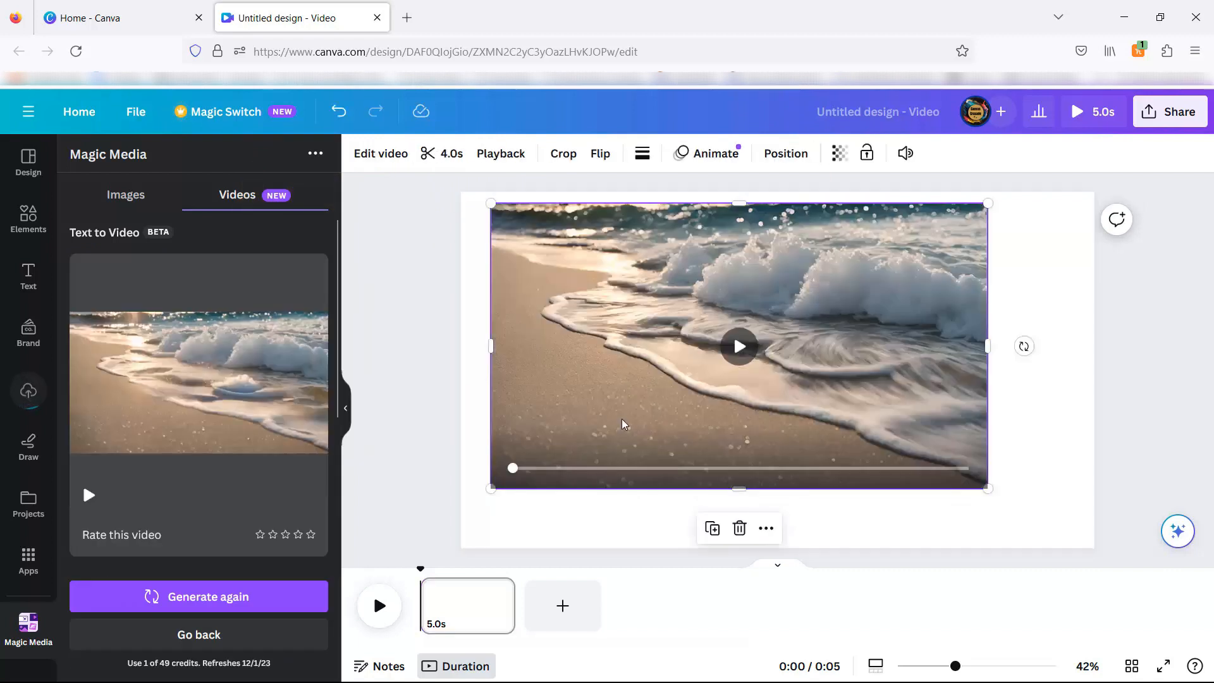
right_click(625, 409)
left_click(698, 623)
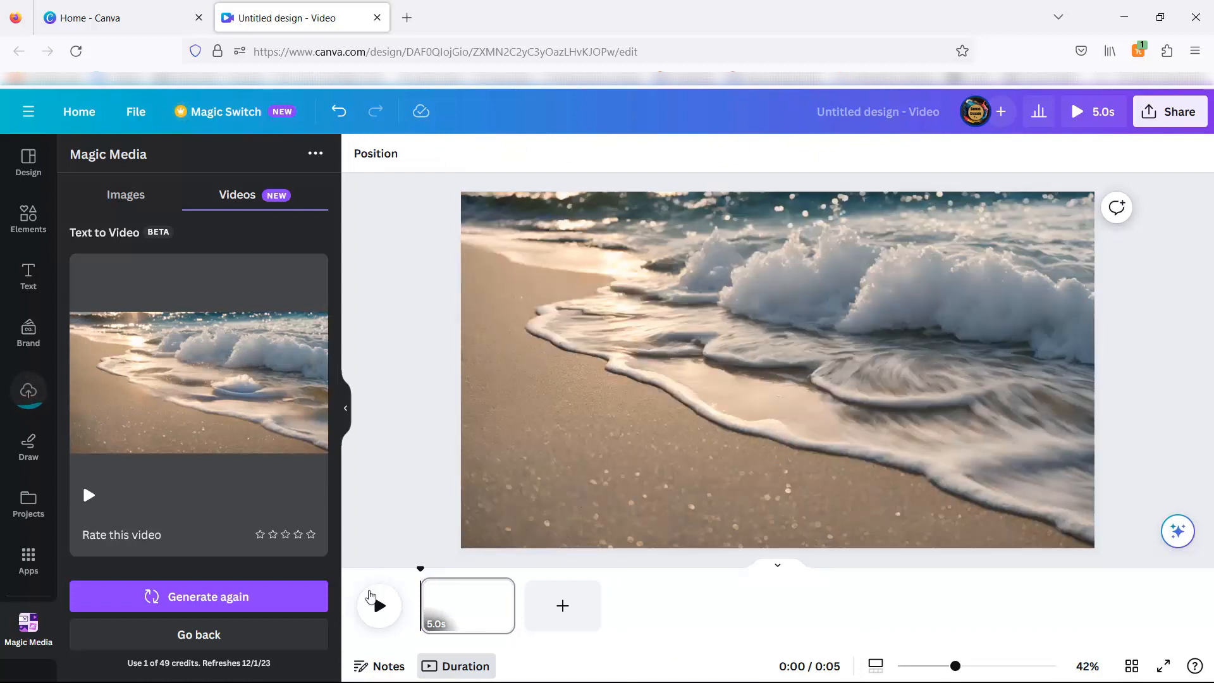
left_click(377, 605)
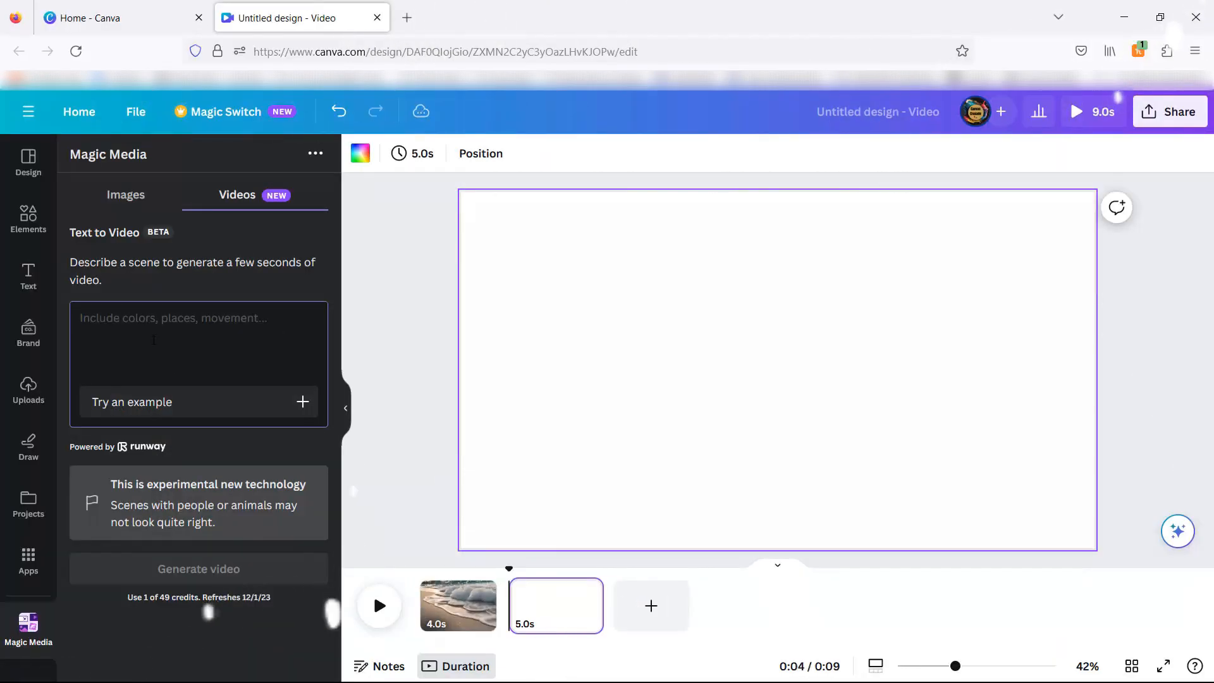
Step: Generate a video from the prompt "a beautiful waterfall hidden in the amazonia florest, in the style of professional cinematography, natural light."
left_click(154, 340)
type("a bea")
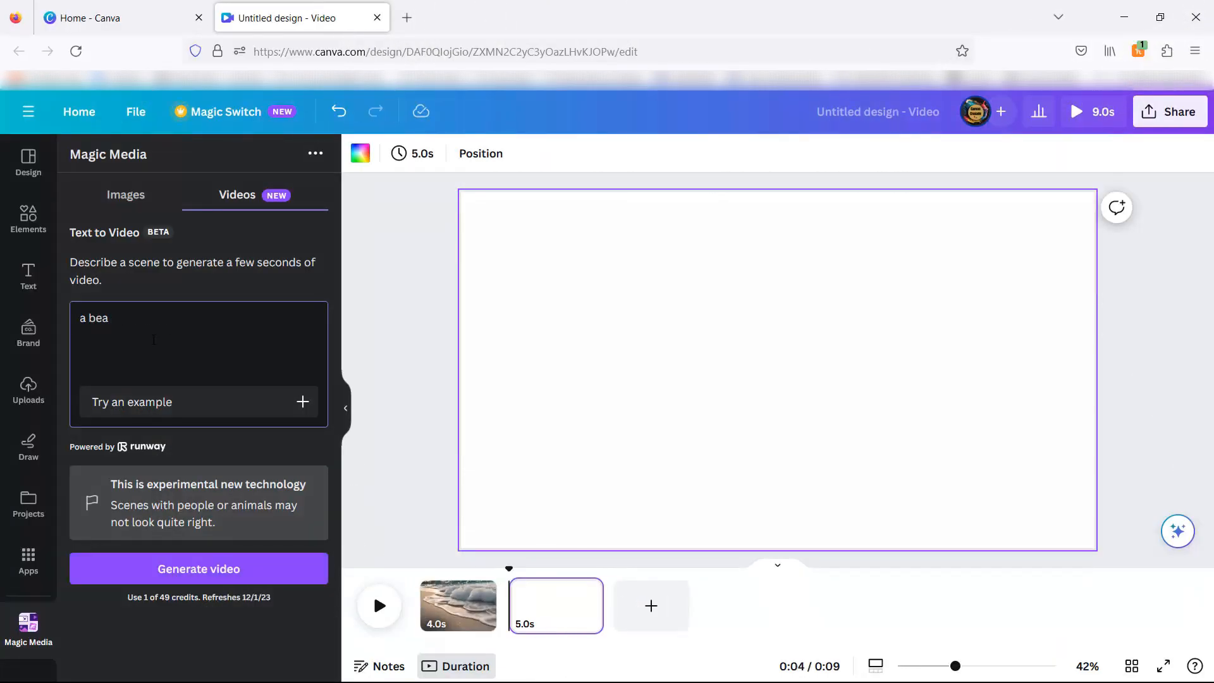
type("utiful waterfall")
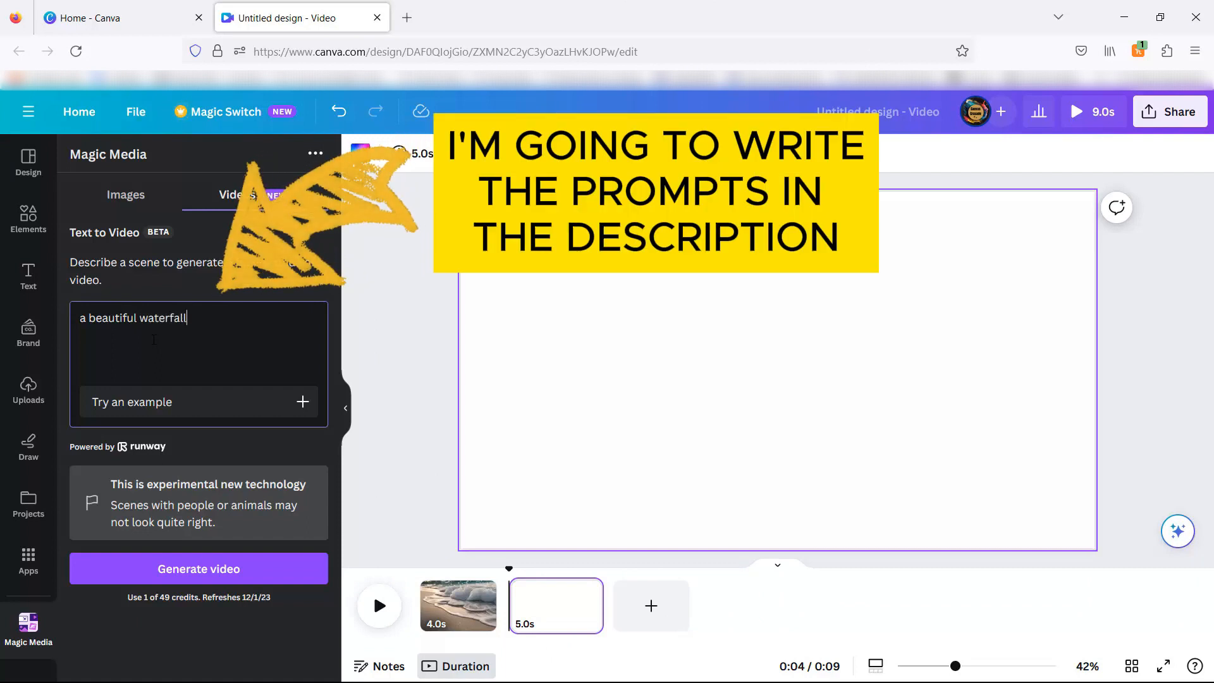
type(" hidden in the amazonia florest, in the style of profe")
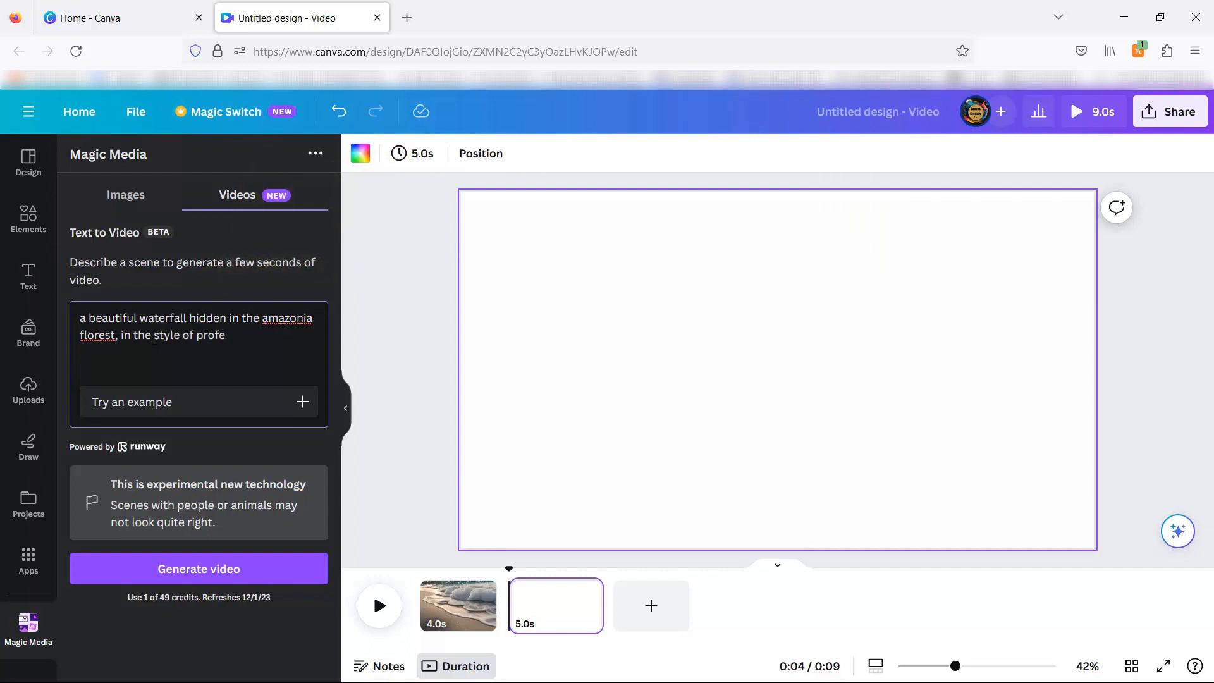
type("ography, natural light.")
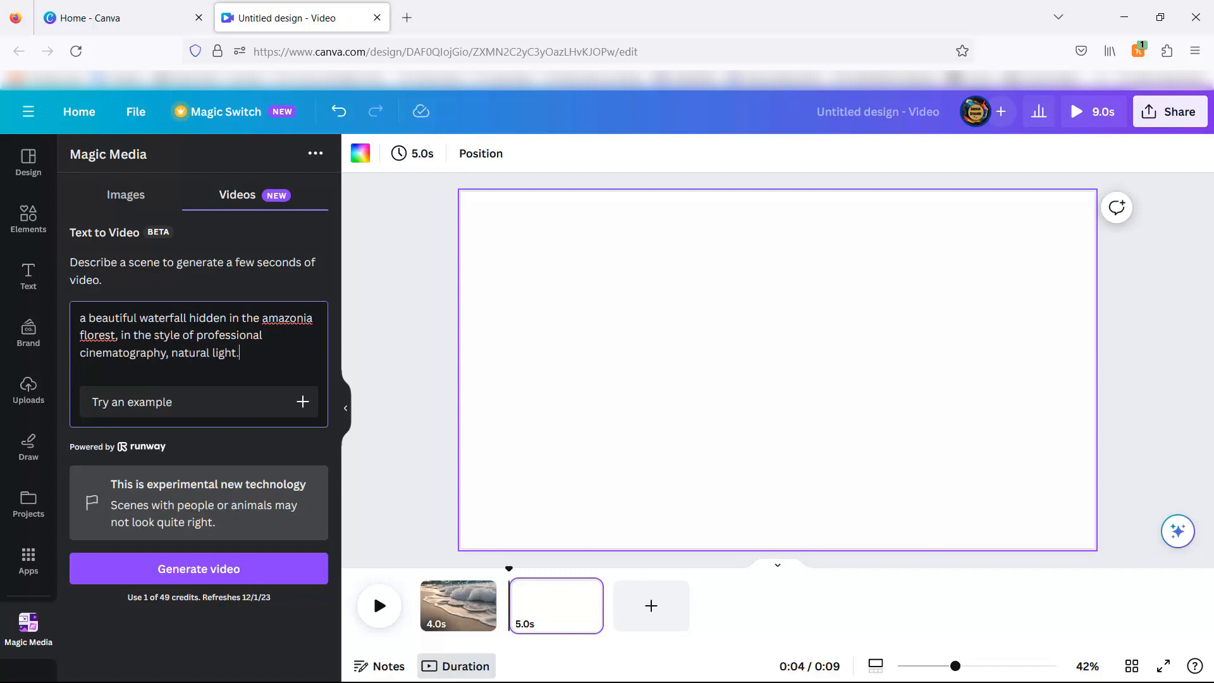
left_click(161, 573)
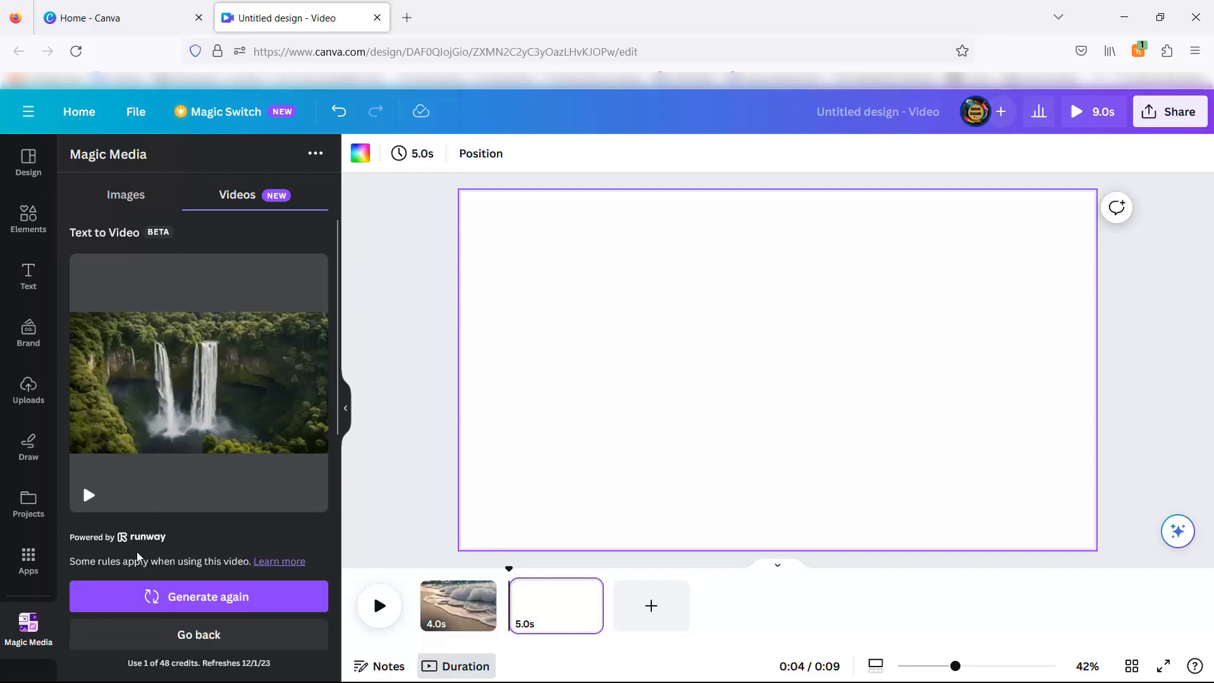
Step: Place the generated waterfall video on the second page as its background and play the preview
mouse_move(217, 385)
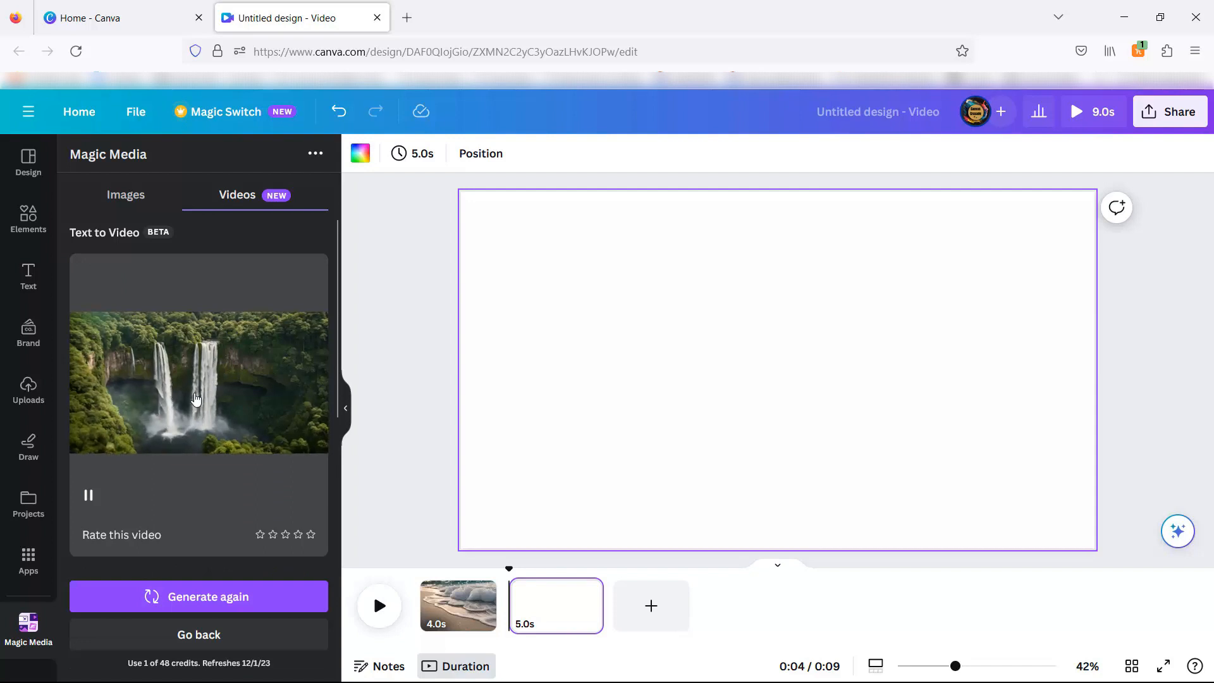
left_click_drag(196, 398, 602, 352)
right_click(623, 359)
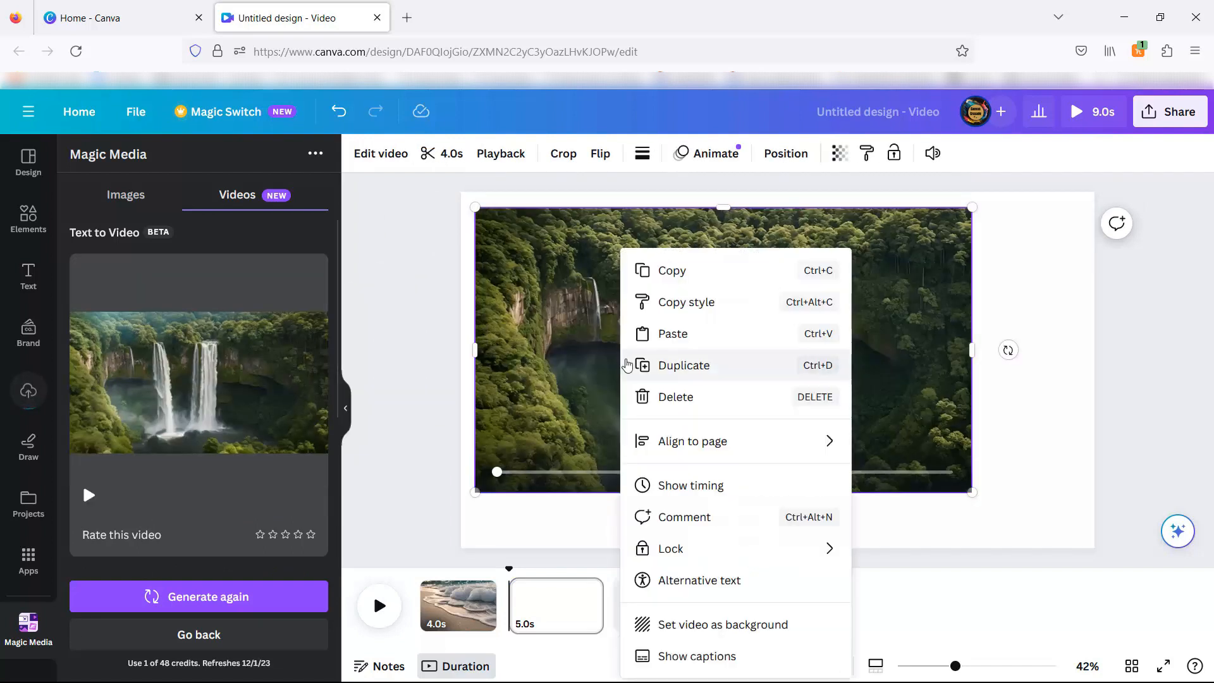
left_click(696, 621)
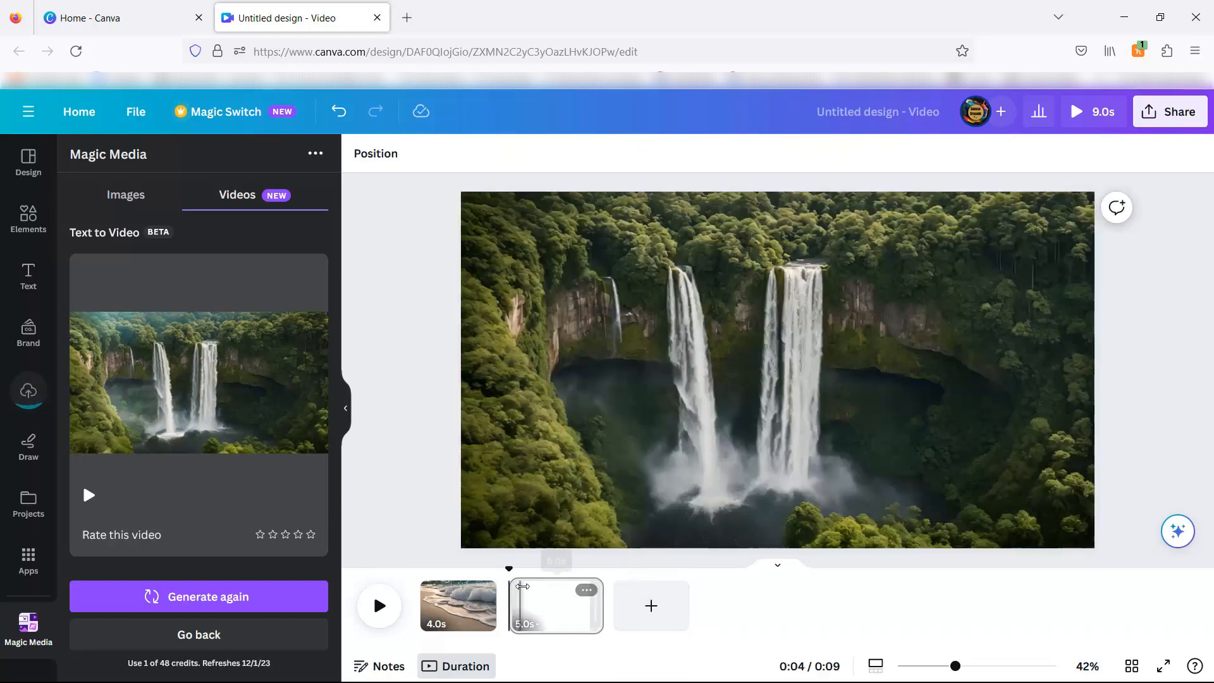
left_click(378, 606)
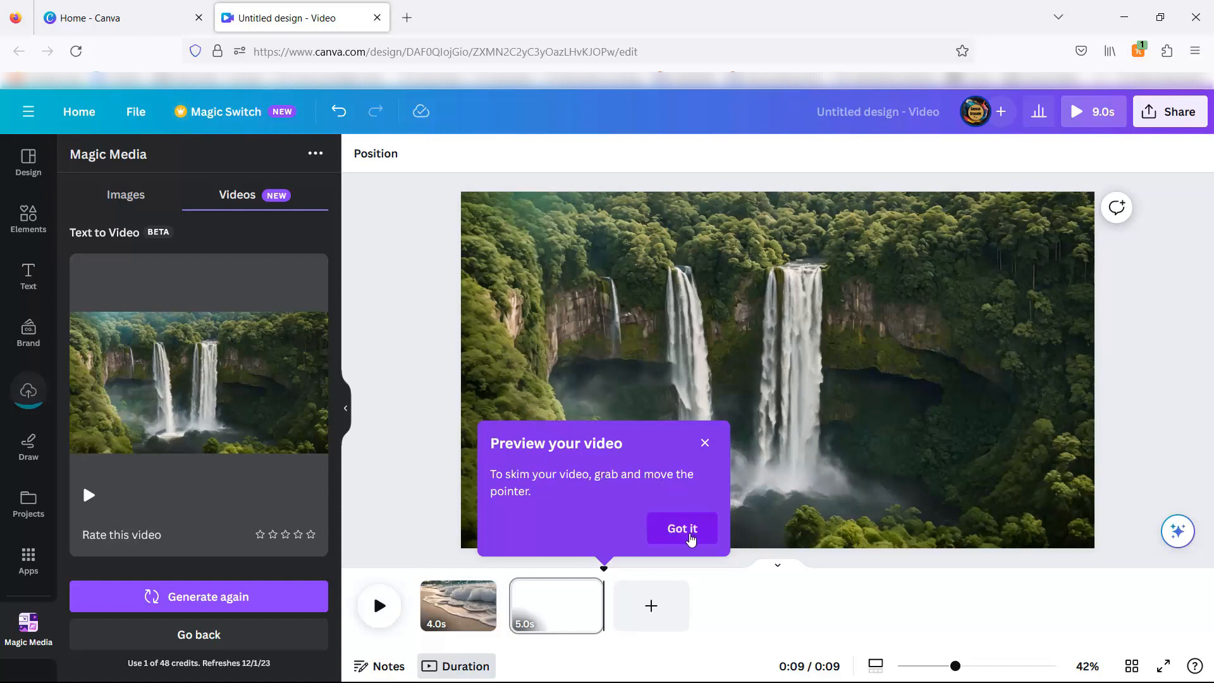
left_click(691, 538)
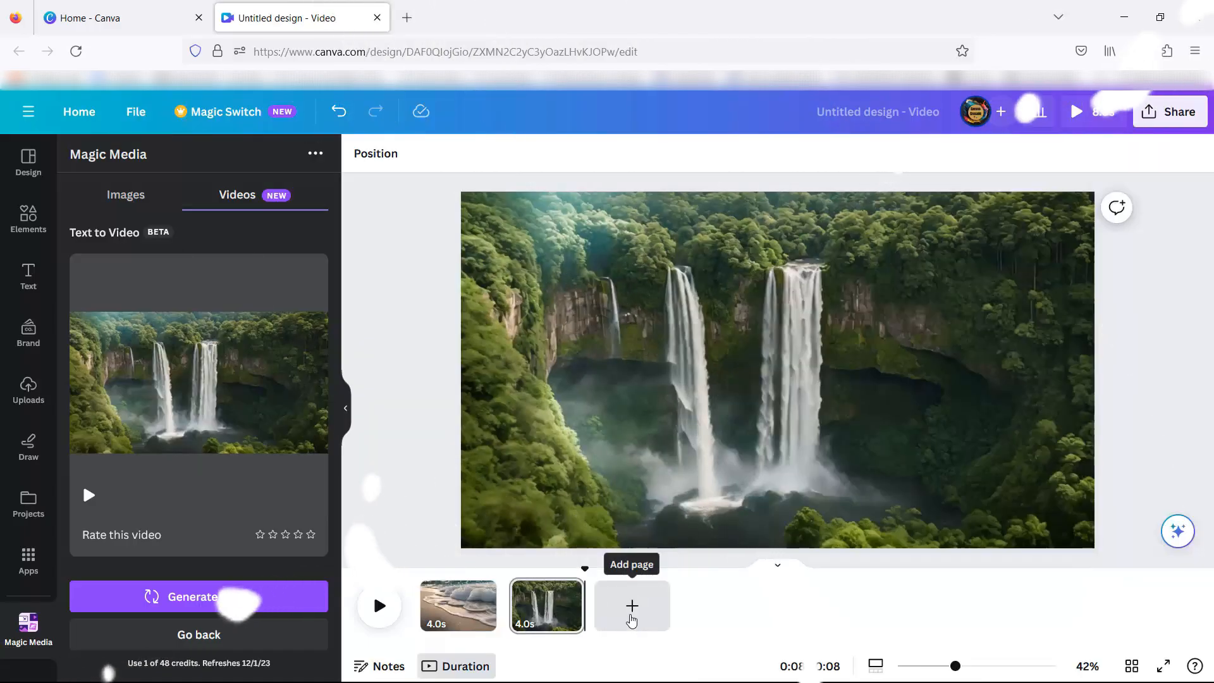
Step: Add a page and generate a video from the prompt "a bunch of colorful birds flying in the Amazonia florest, in the style of professional cinematography, natural light."
left_click(632, 606)
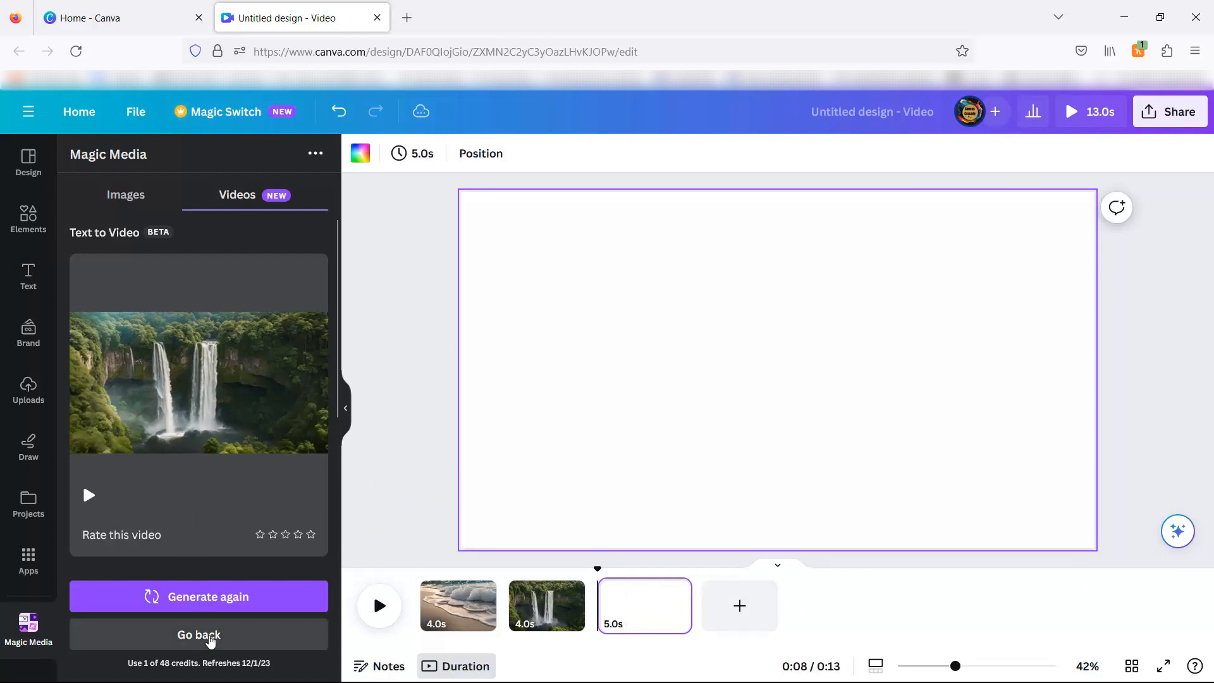
left_click(211, 636)
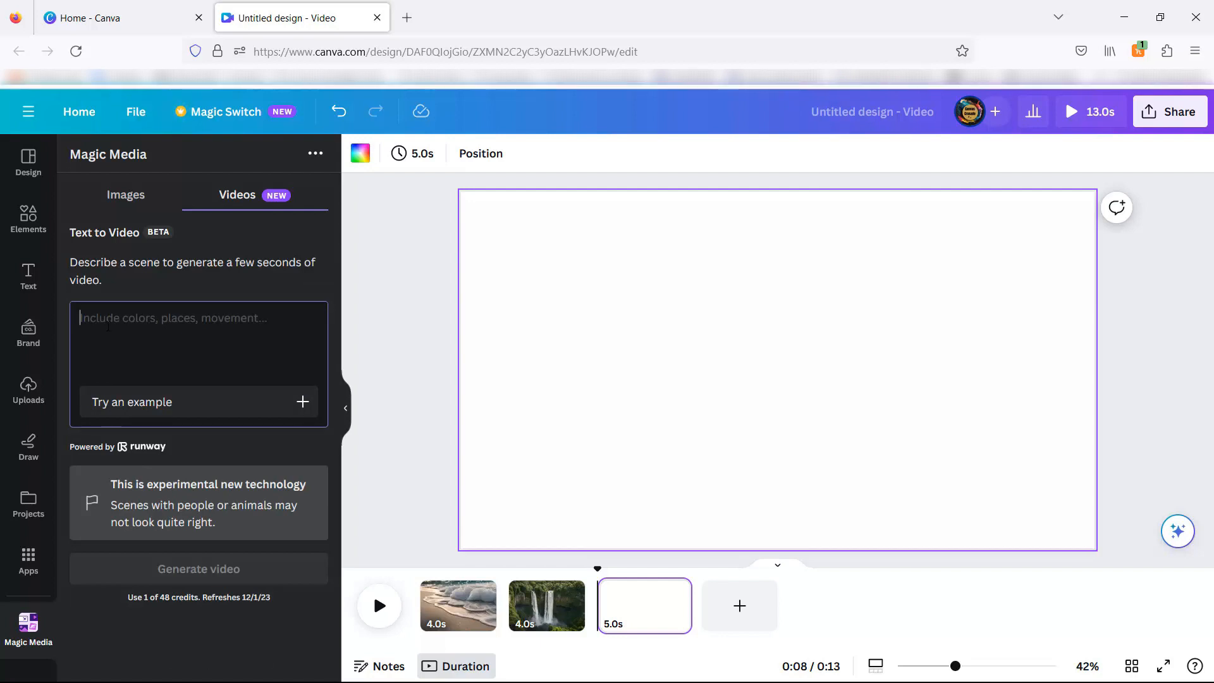
type("a bunch")
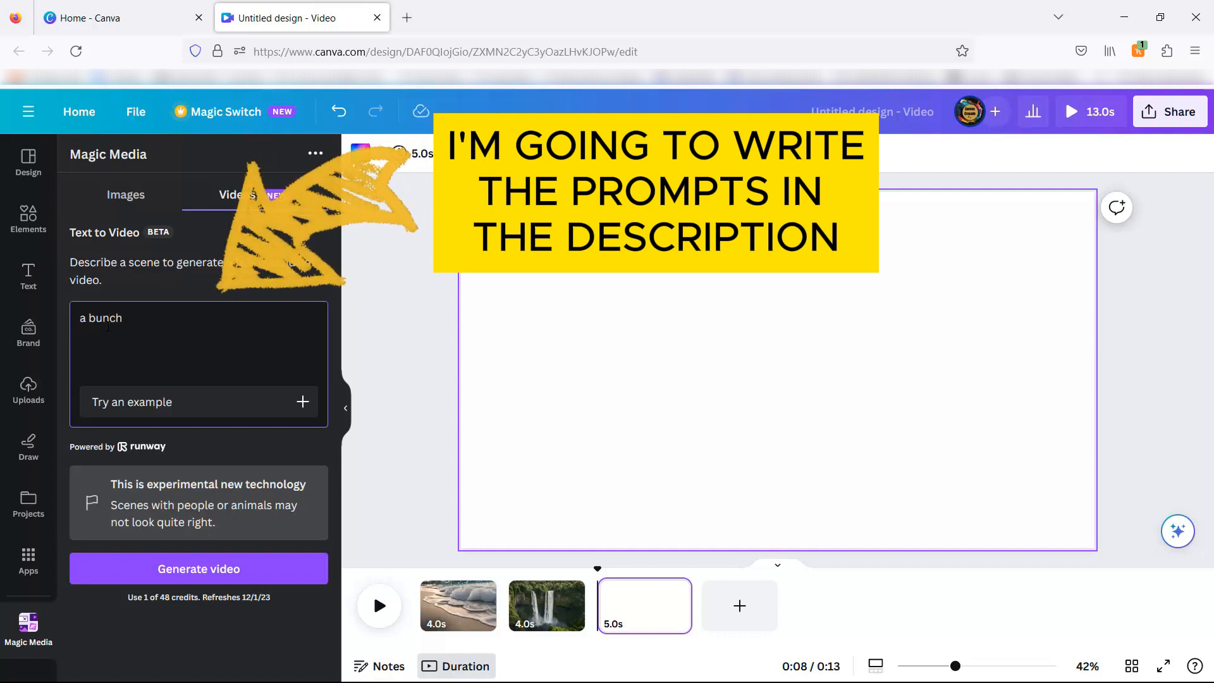
type(" of colorful birds flying i")
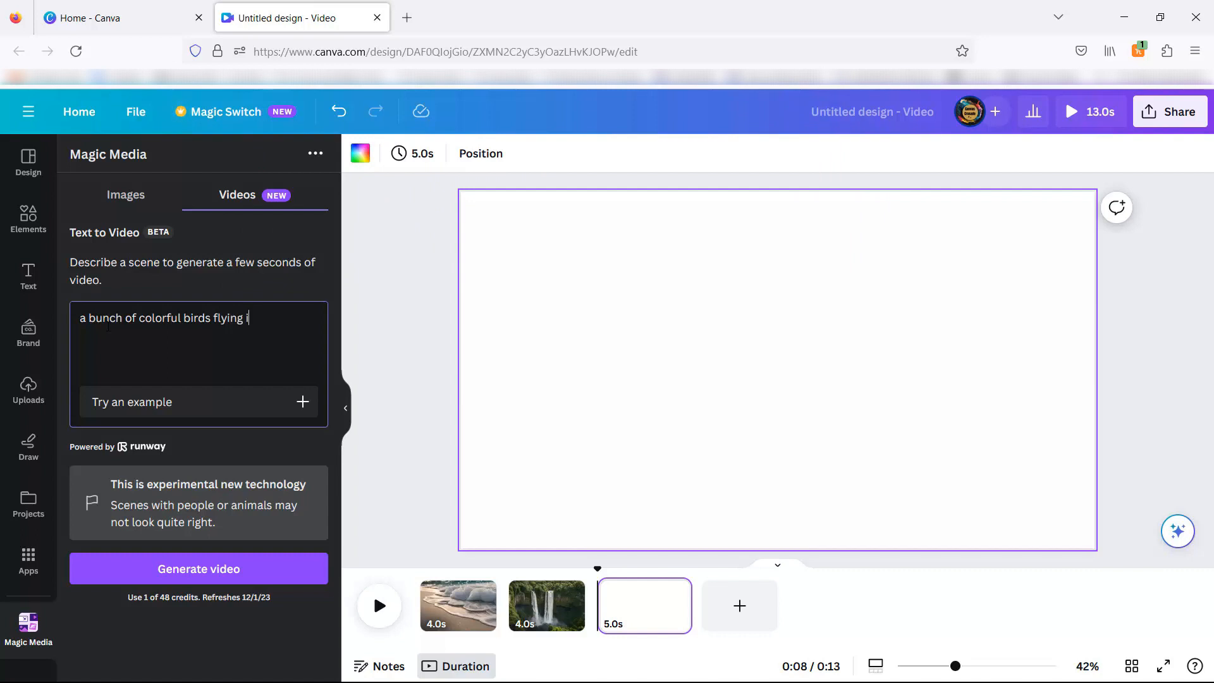
type("n the Amazonia florest, in the style of professional")
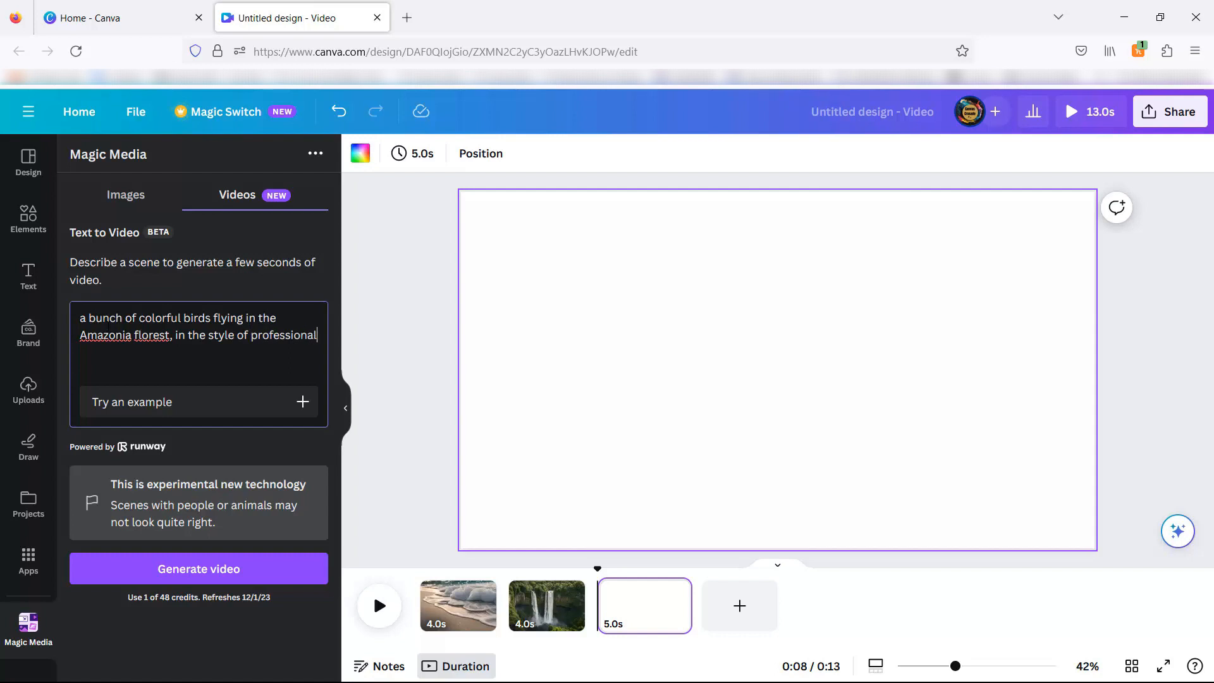
type("cinematography, natural light.")
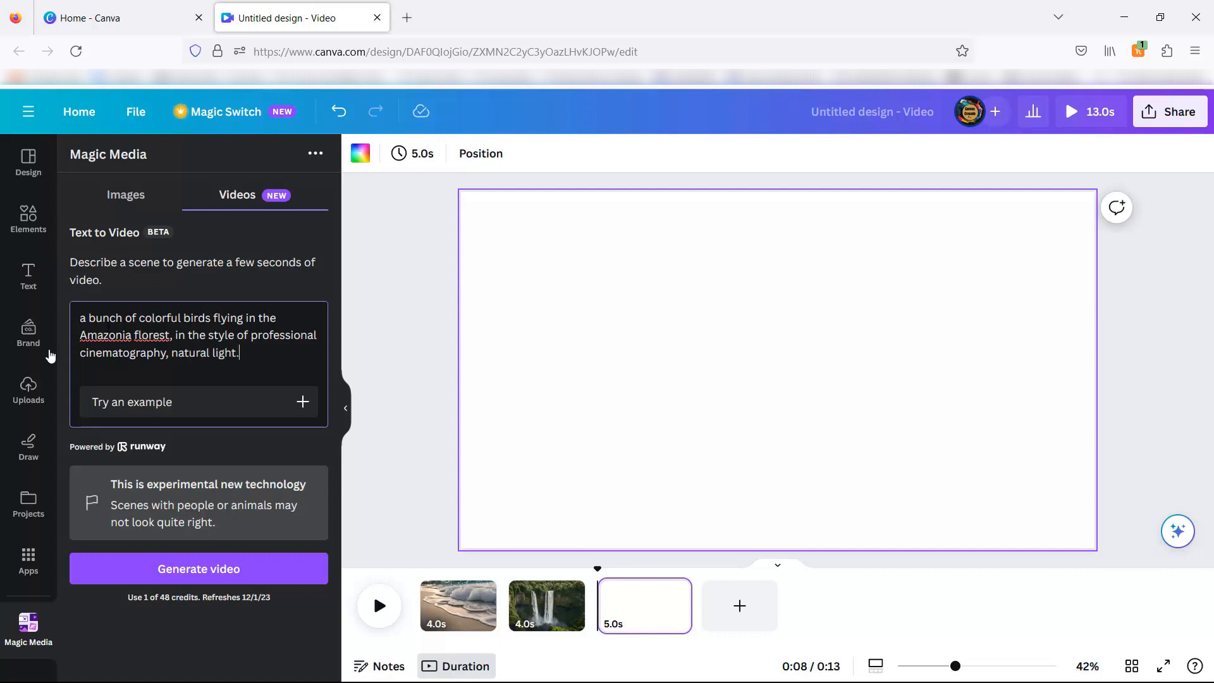
left_click(190, 571)
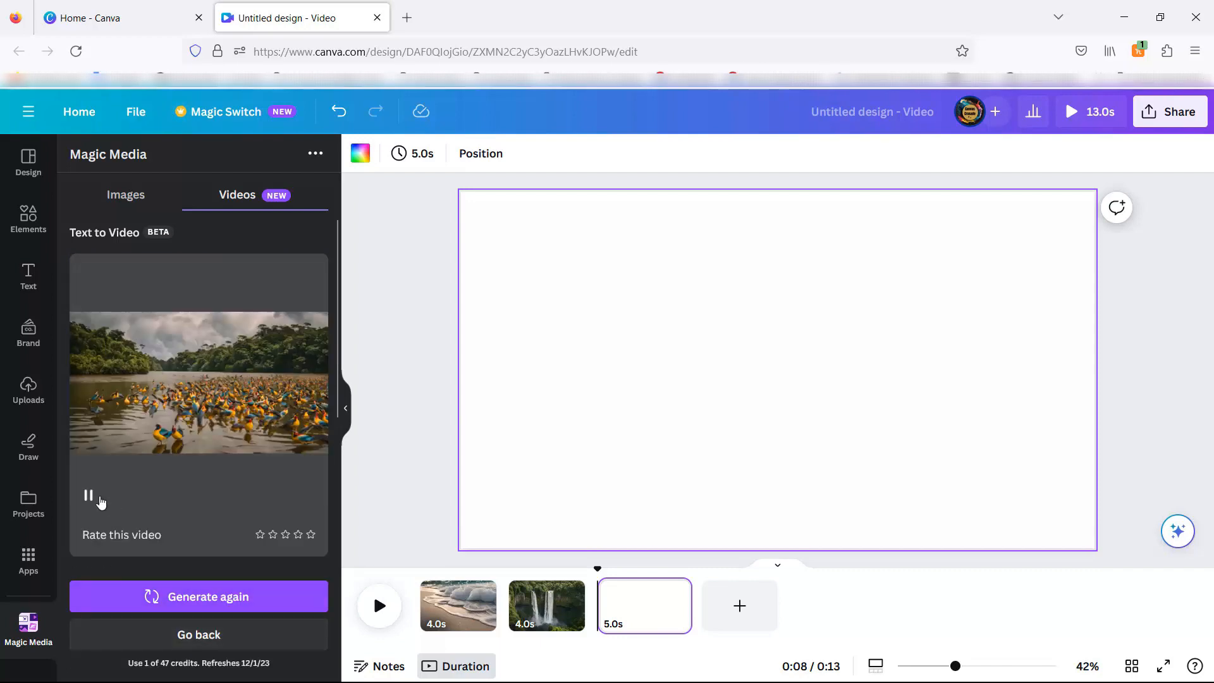
Step: Place the generated birds video on the third page as its background and play the preview
left_click_drag(114, 483, 621, 398)
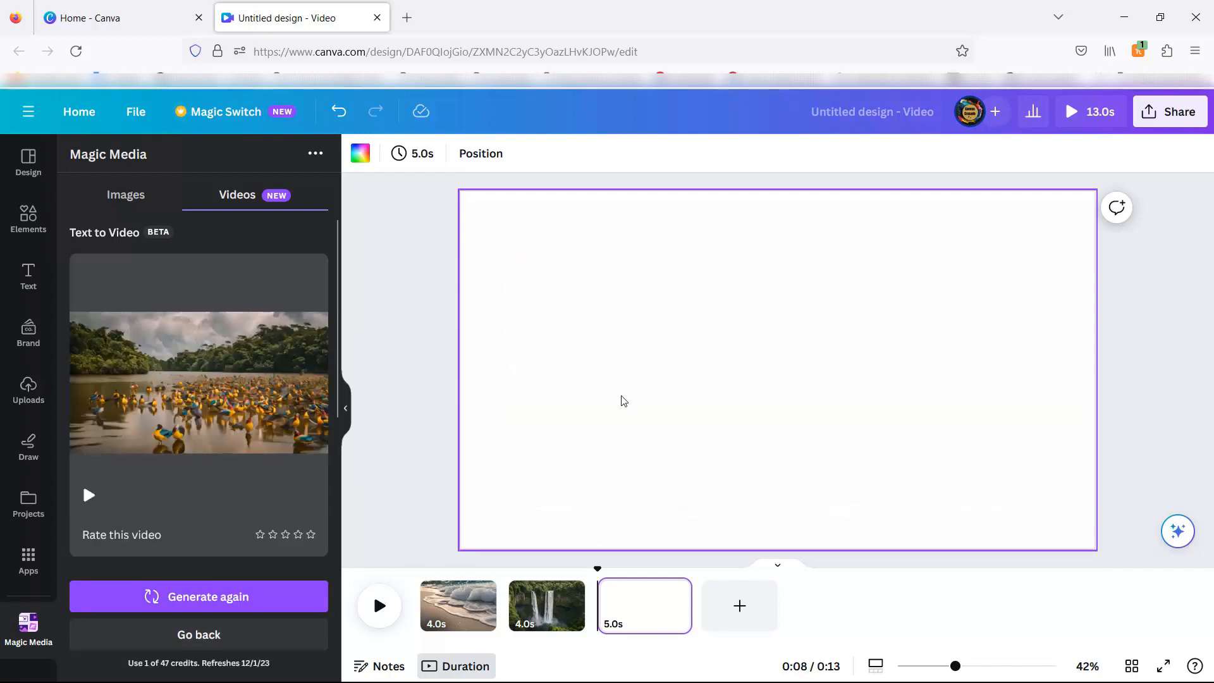
right_click(680, 403)
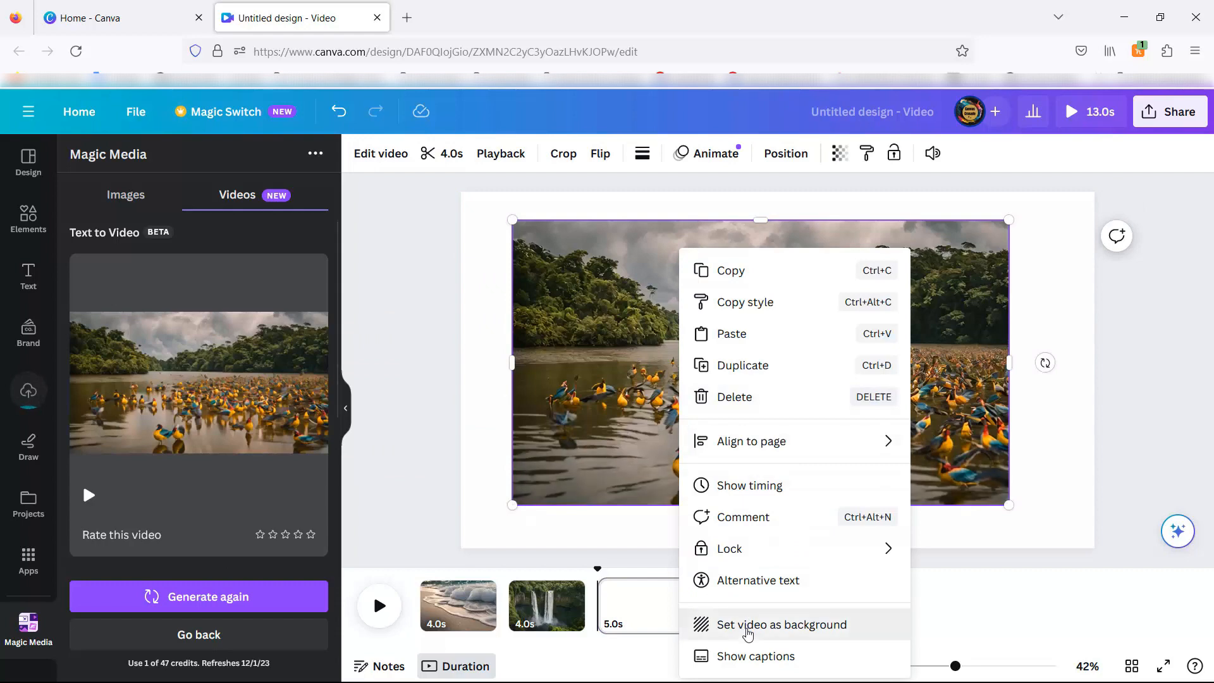
left_click(748, 623)
left_click(373, 613)
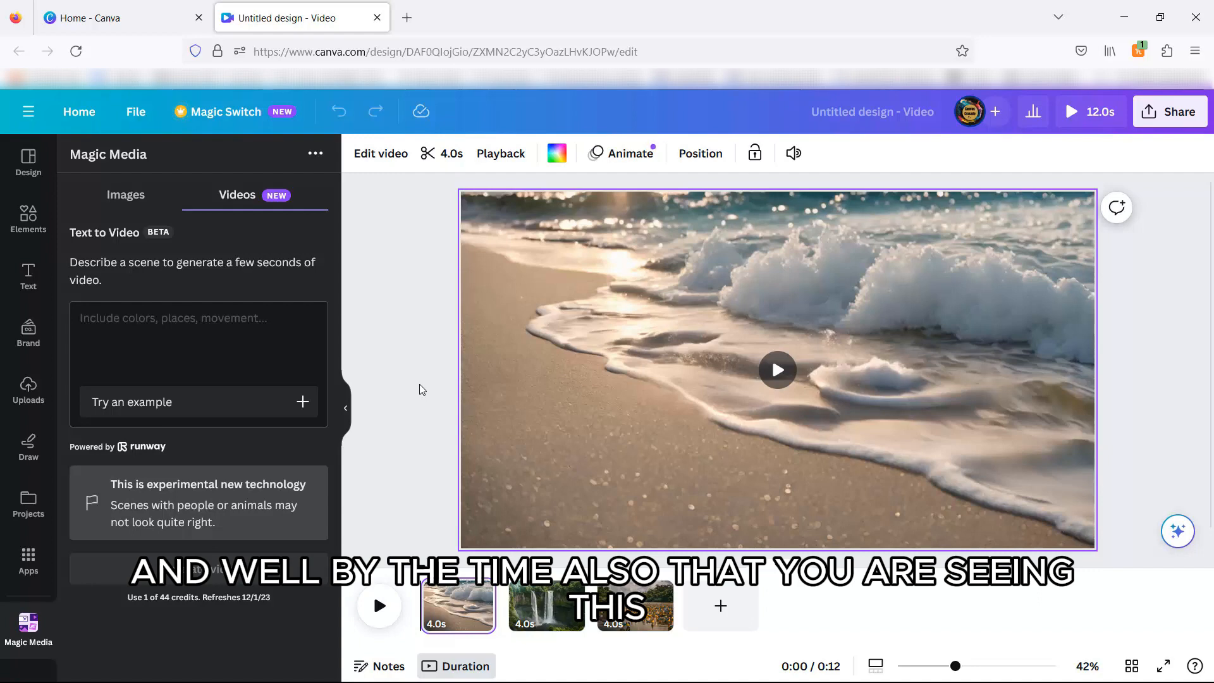
mouse_move(497, 405)
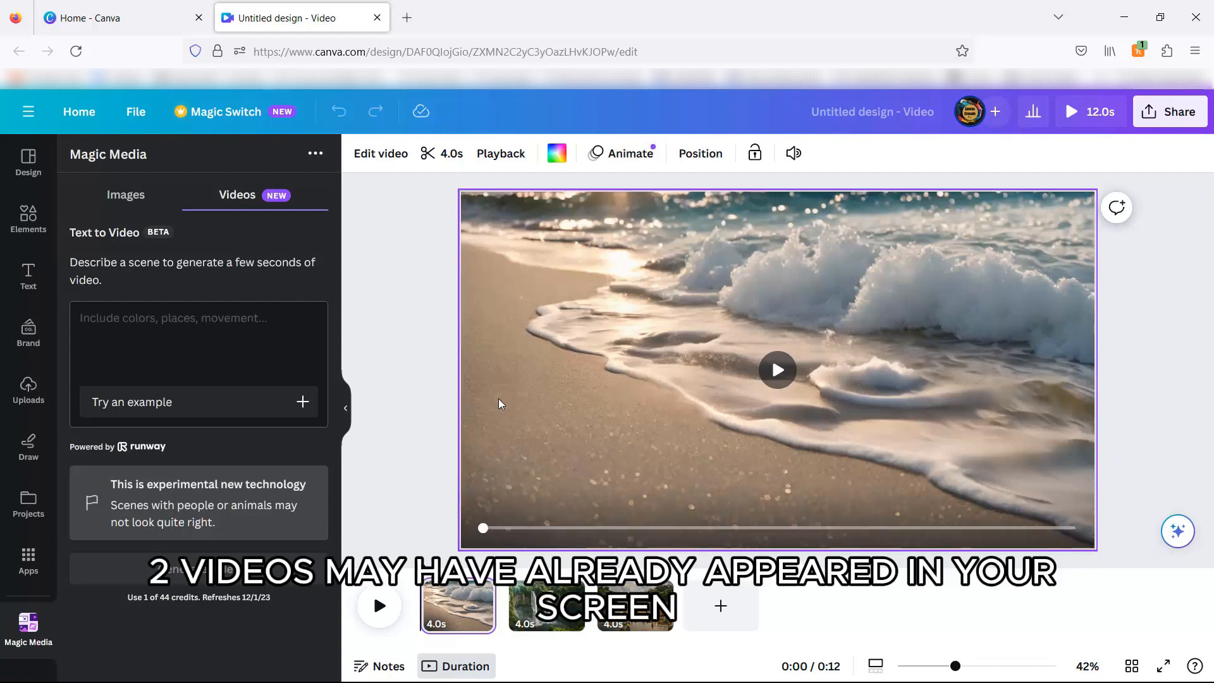